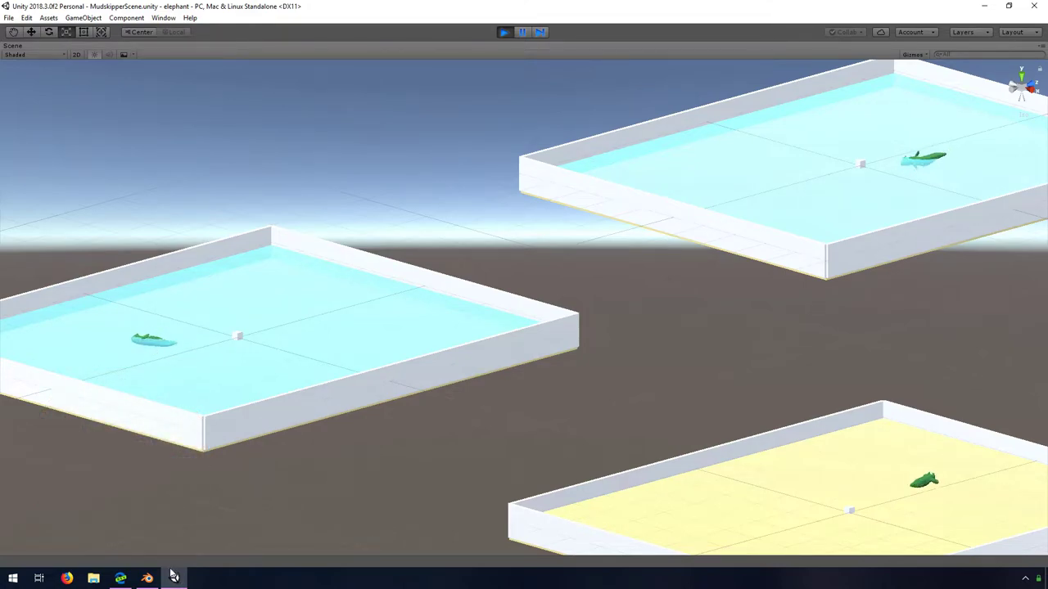
Maximize the browser on the mudskipper image results, then switch to the Puppo corgi blog article
left_click(121, 578)
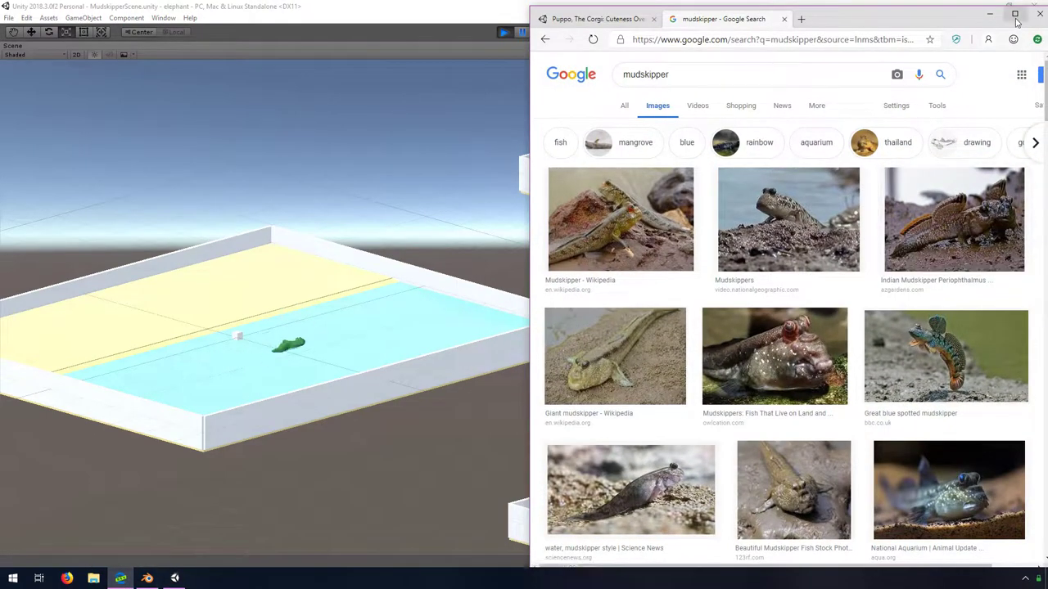
left_click(1015, 16)
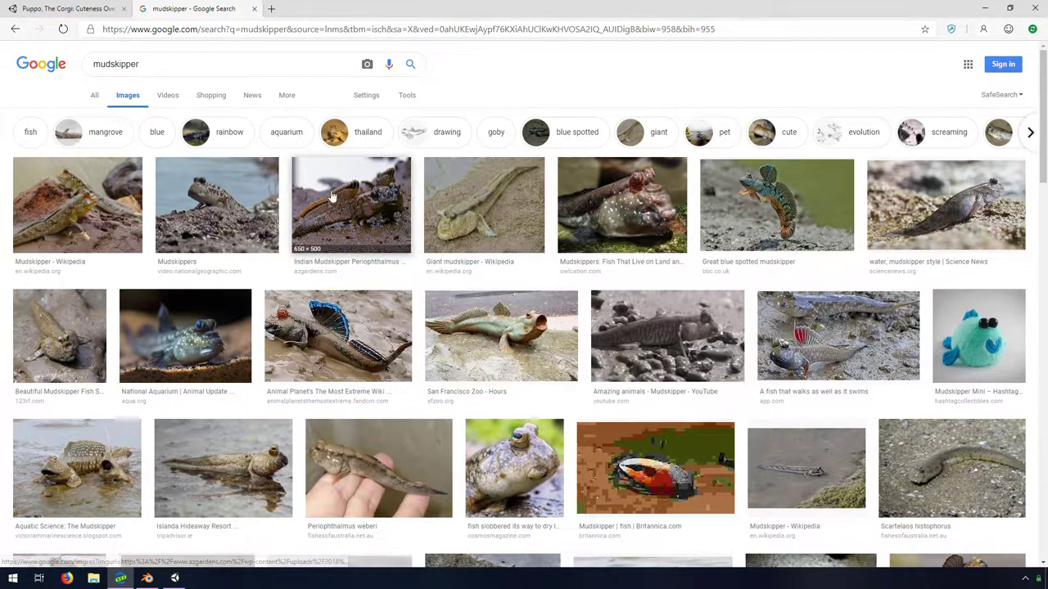
left_click(59, 8)
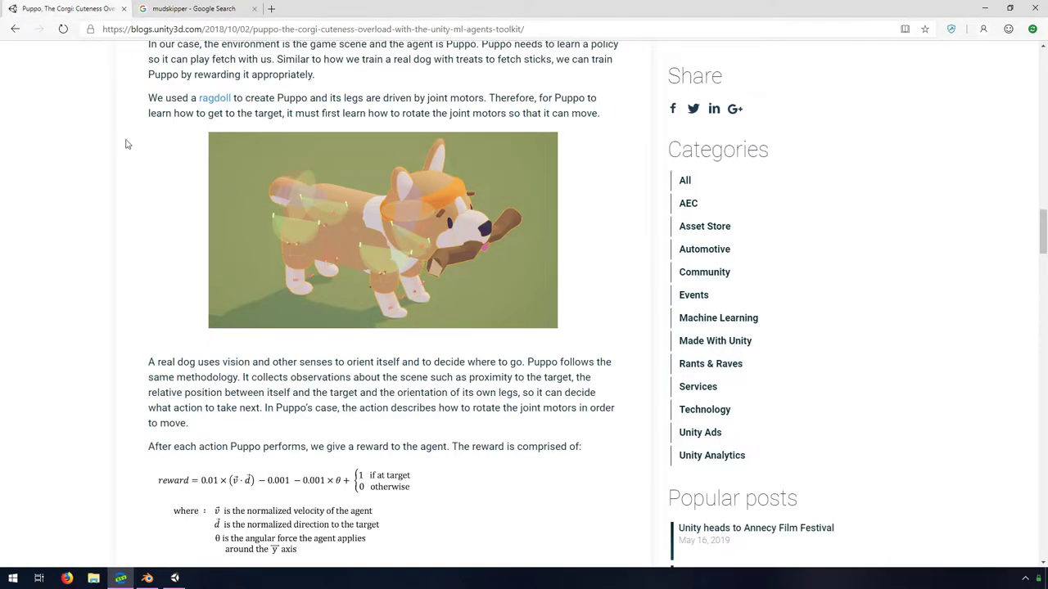
scroll(262, 220, "up", 15)
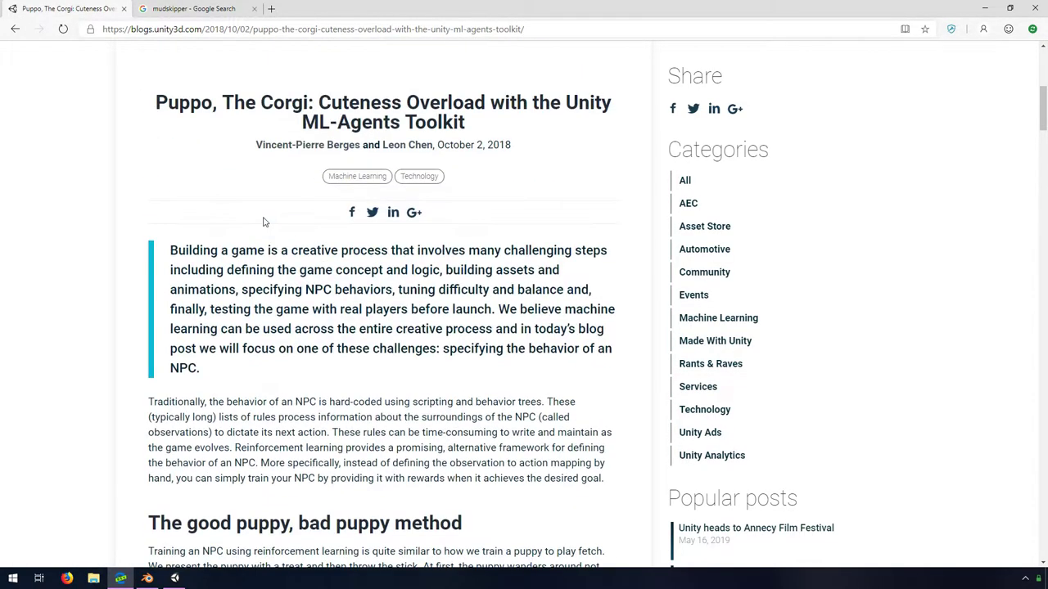
scroll(263, 219, "up", 5)
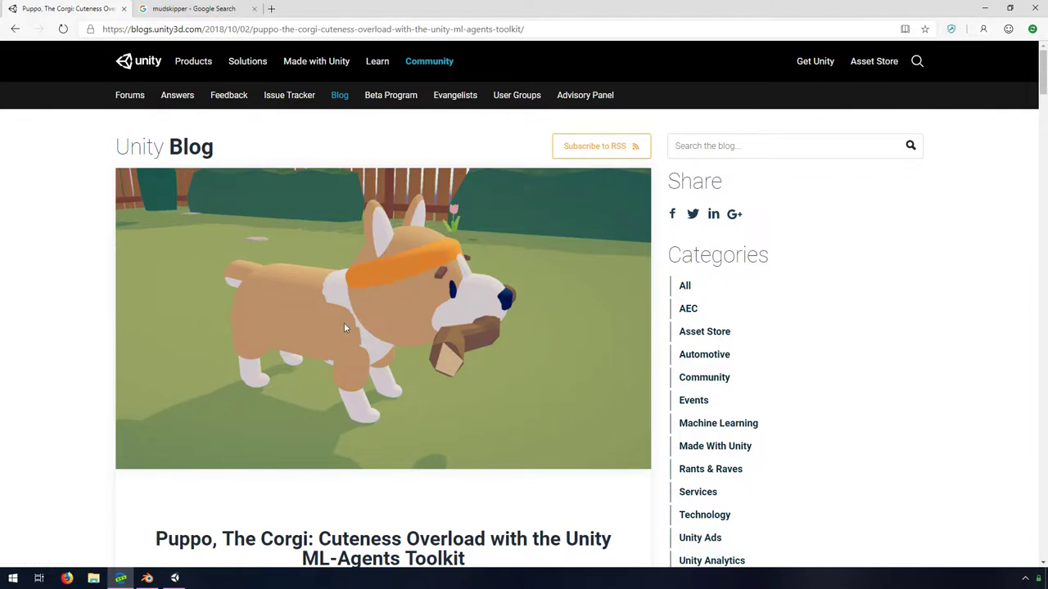
scroll(394, 339, "down", 3)
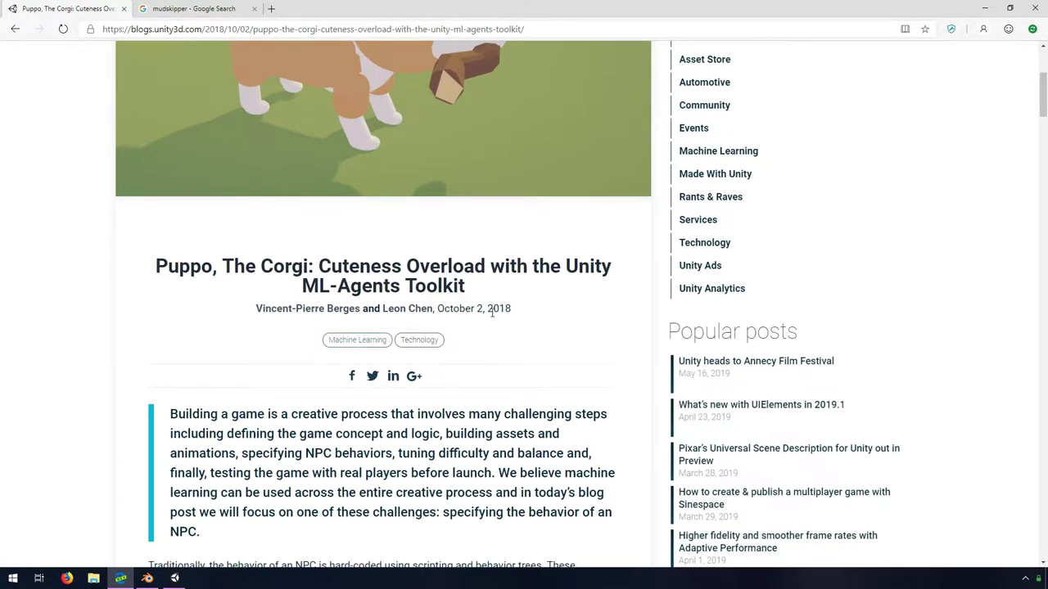
scroll(524, 325, "up", 3)
scroll(524, 324, "down", 10)
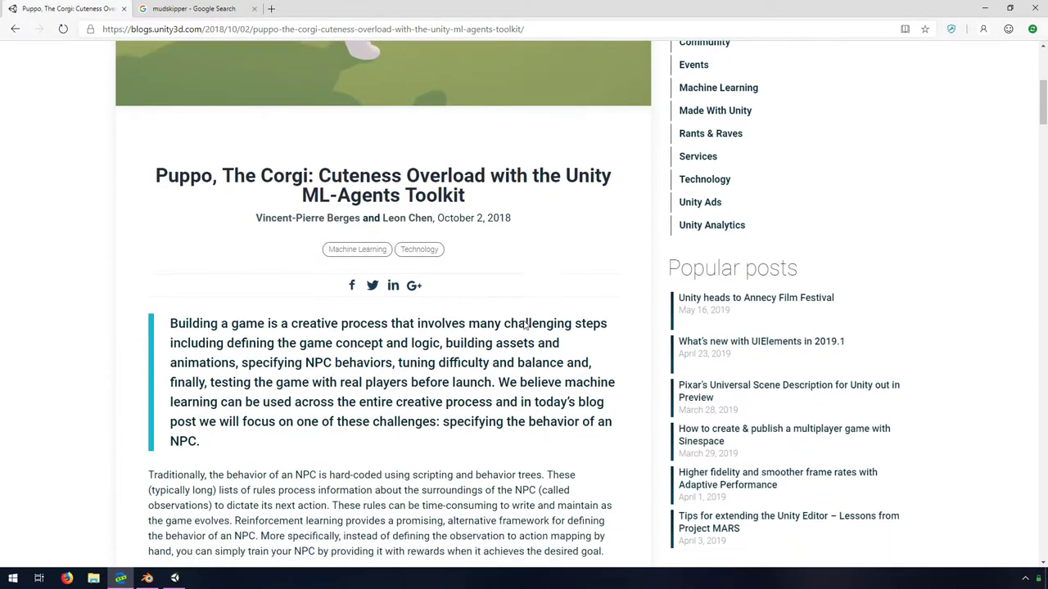
scroll(525, 320, "down", 9)
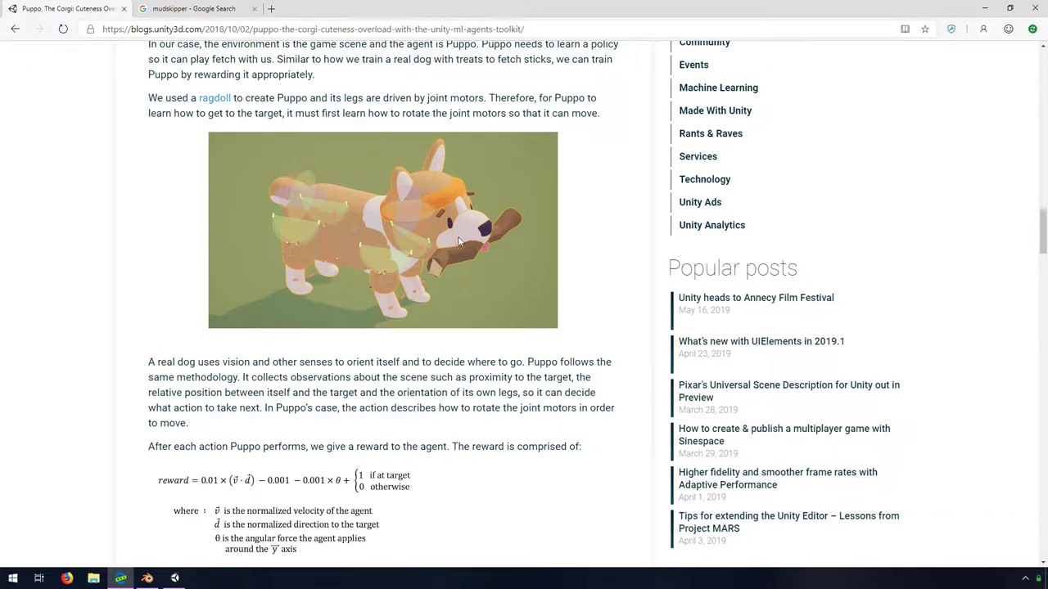
scroll(438, 265, "up", 5)
scroll(438, 267, "up", 5)
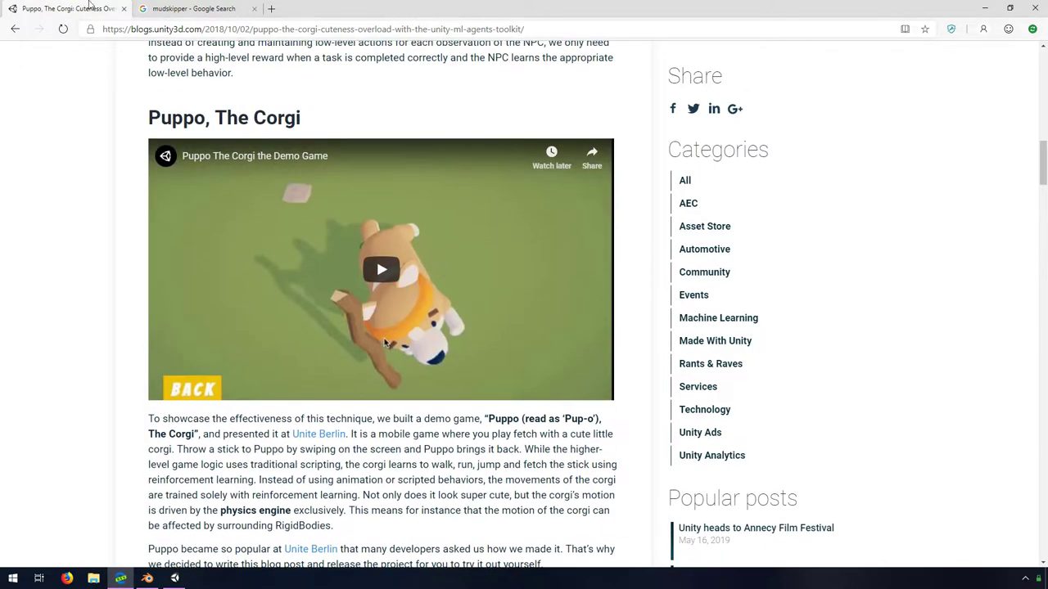
left_click(199, 10)
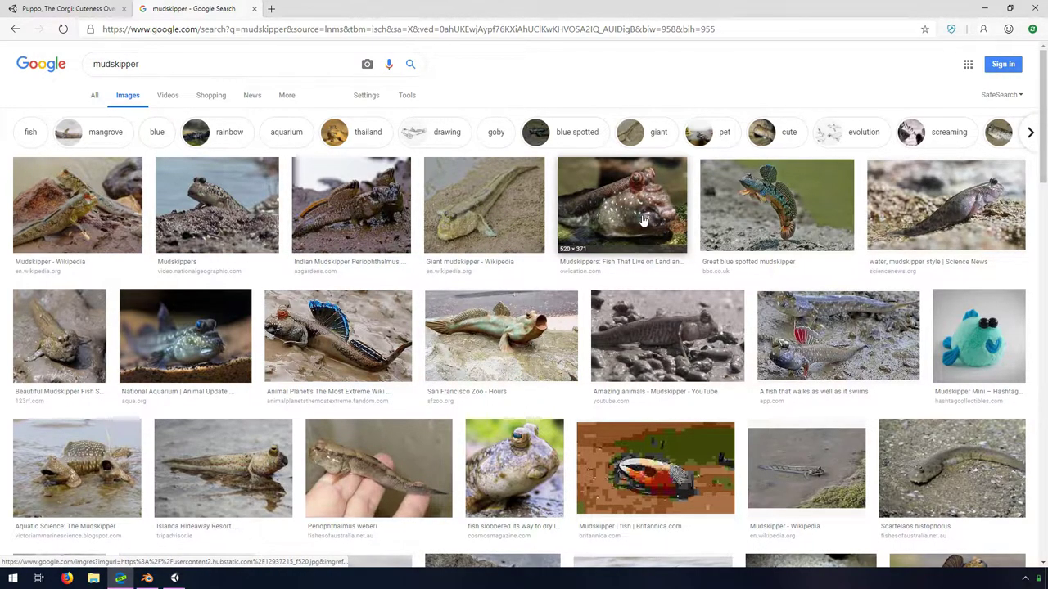
Switch to the mudskipper file in Blender, clear the selection and orbit to its side
left_click(148, 580)
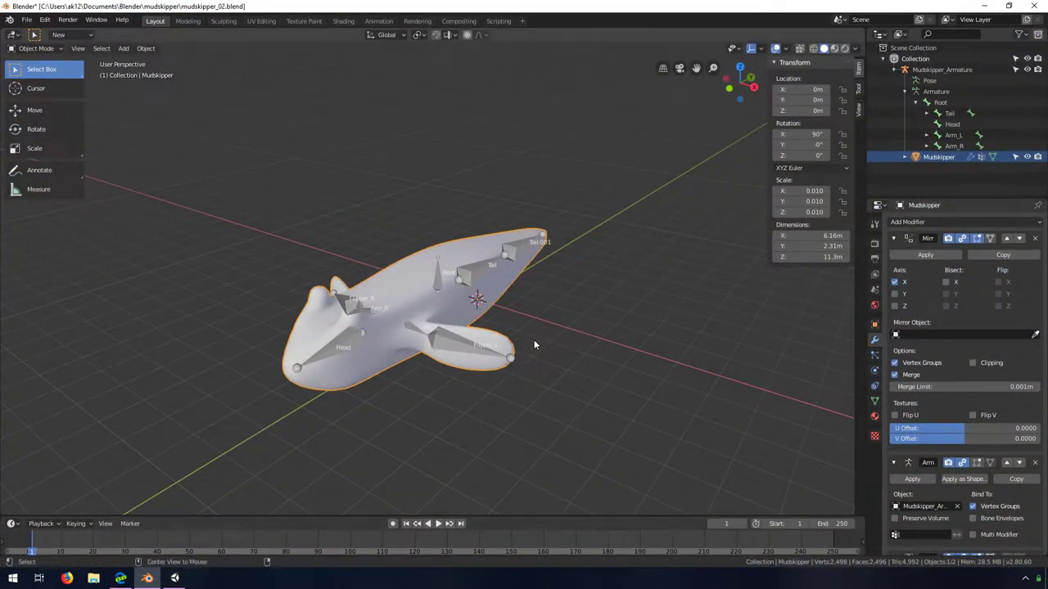
right_click(559, 330)
key("Escape")
key("alt+a")
middle_click_drag(526, 334, 550, 328)
scroll(333, 382, "up", 5)
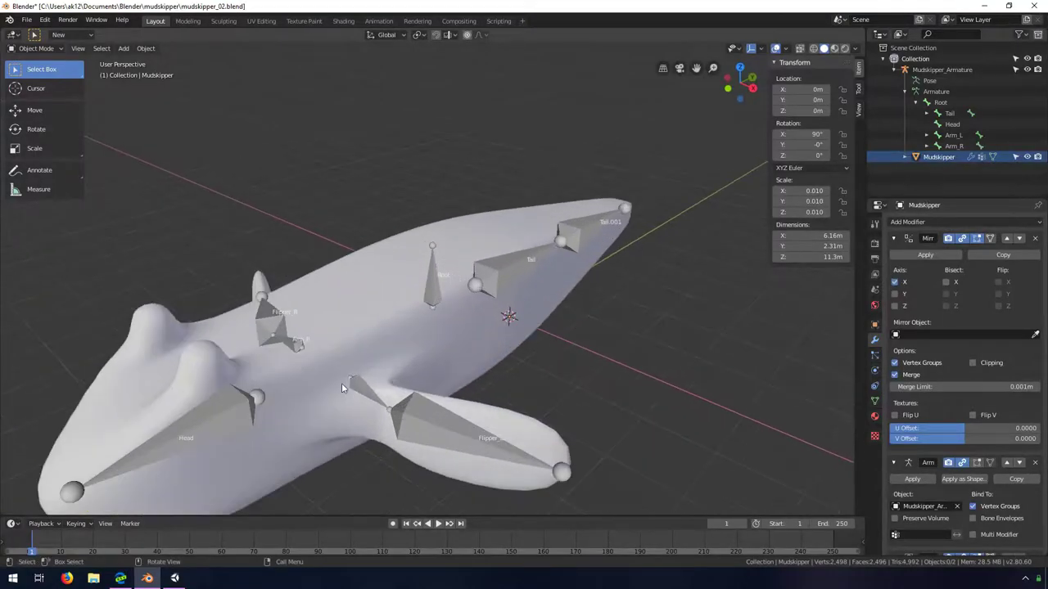
middle_click_drag(377, 381, 389, 360)
Test-rotate the armature's Flipper_L bone in Pose Mode, cancel, then minimize Blender and the browser
left_click(37, 49)
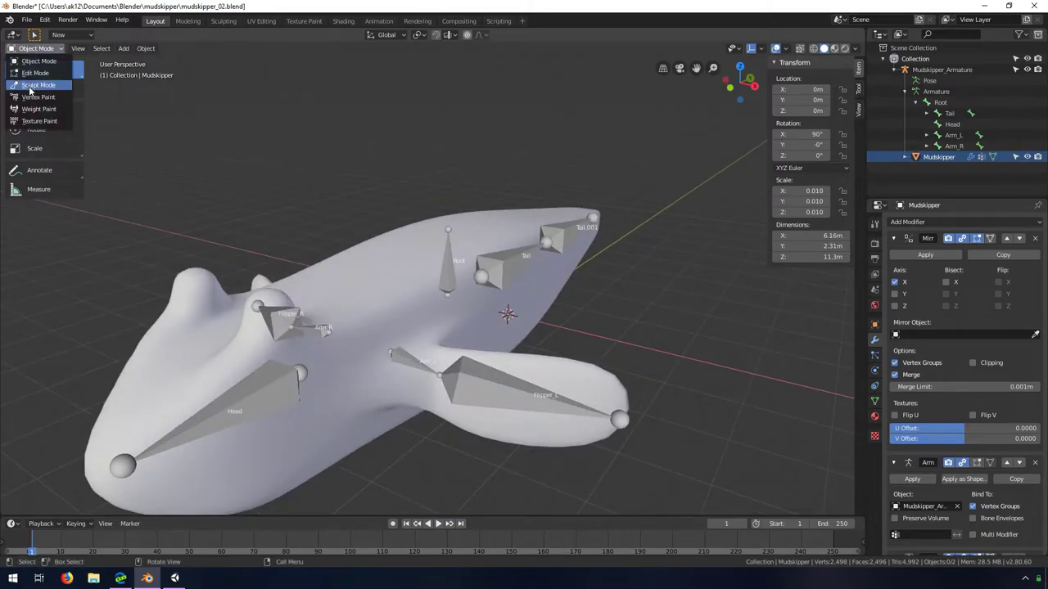
left_click(451, 365)
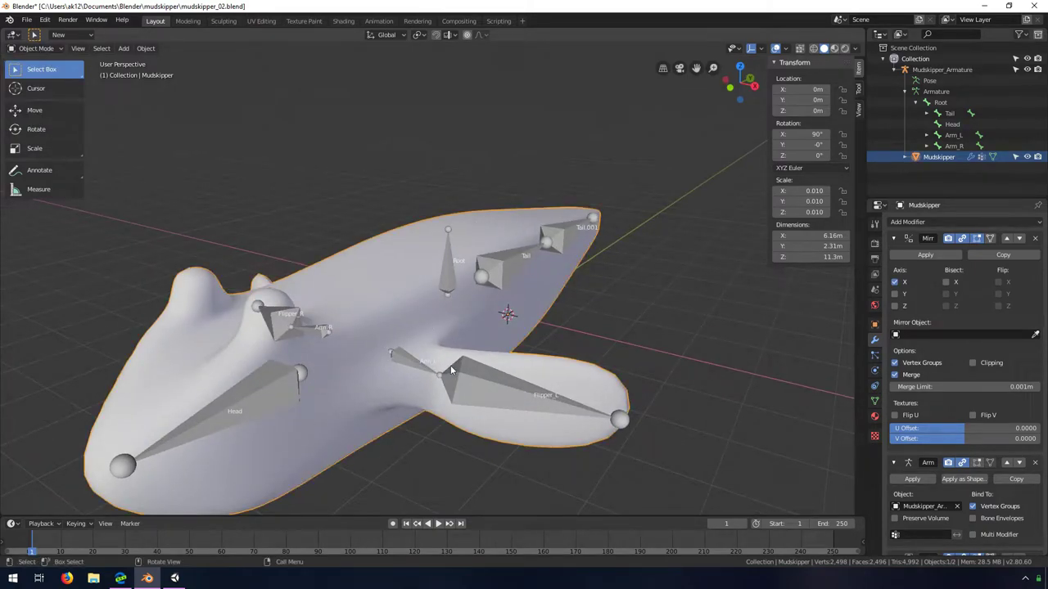
left_click(472, 377)
left_click(37, 48)
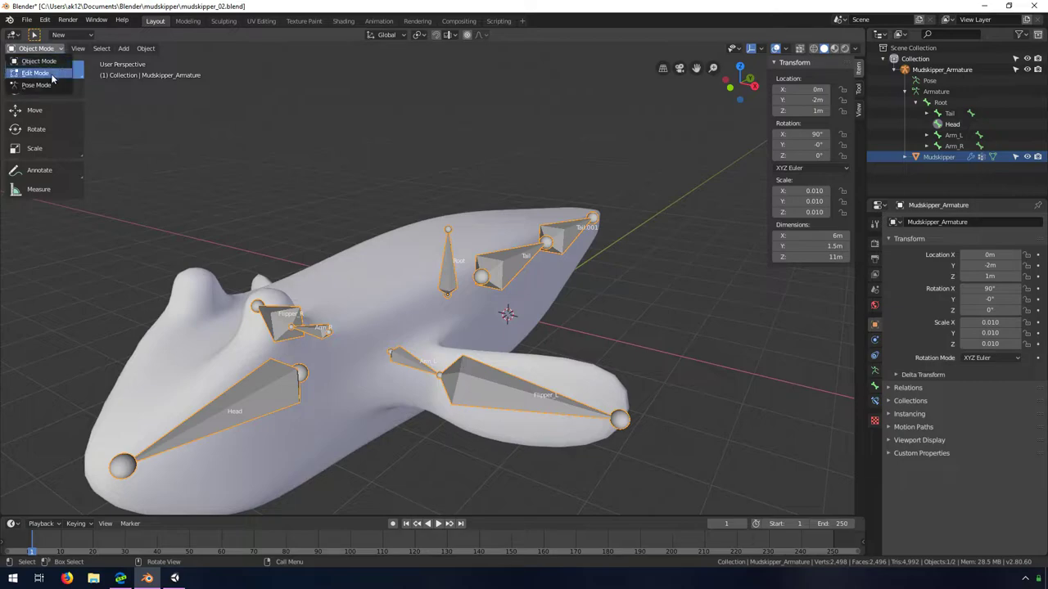
left_click(37, 87)
left_click(520, 392)
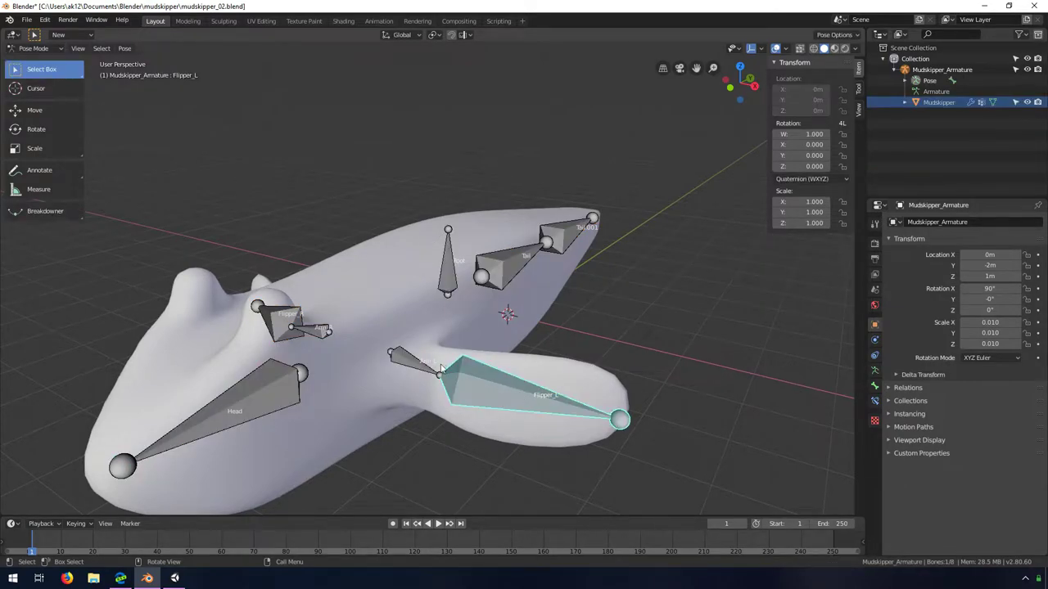
key("r")
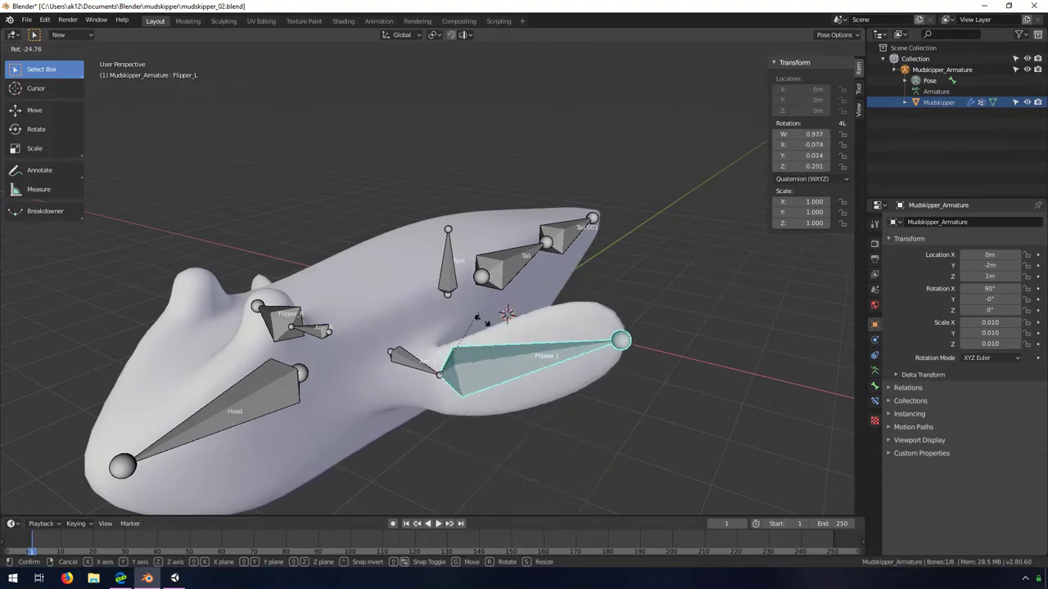
key("Escape")
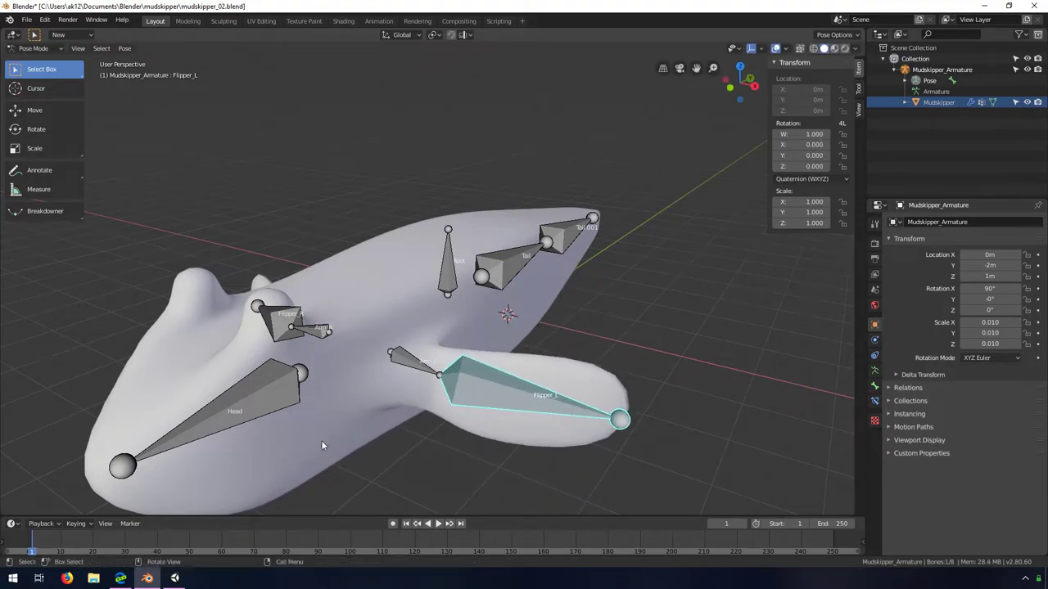
left_click(992, 10)
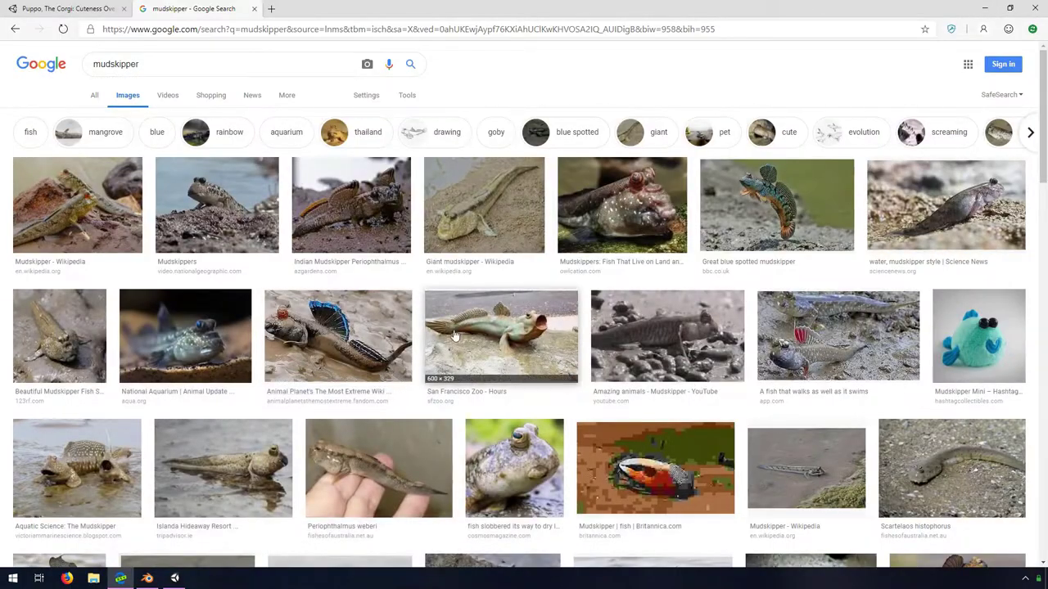
left_click(980, 14)
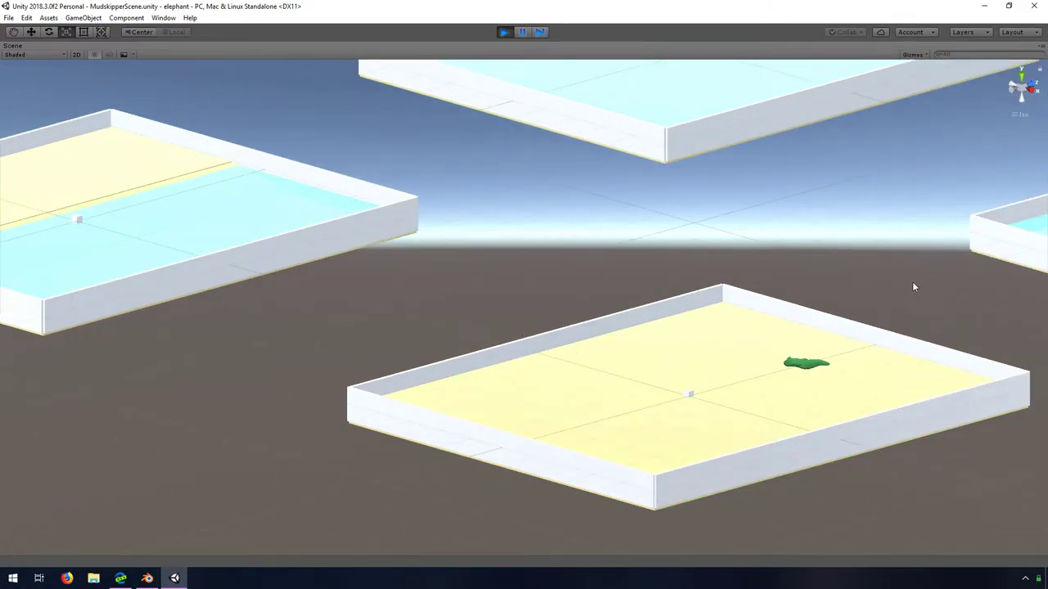
Pan across the sand, mixed and water arenas, ending centred on a water arena's mudskipper
middle_click_drag(914, 287, 478, 466)
middle_click_drag(686, 369, 813, 189)
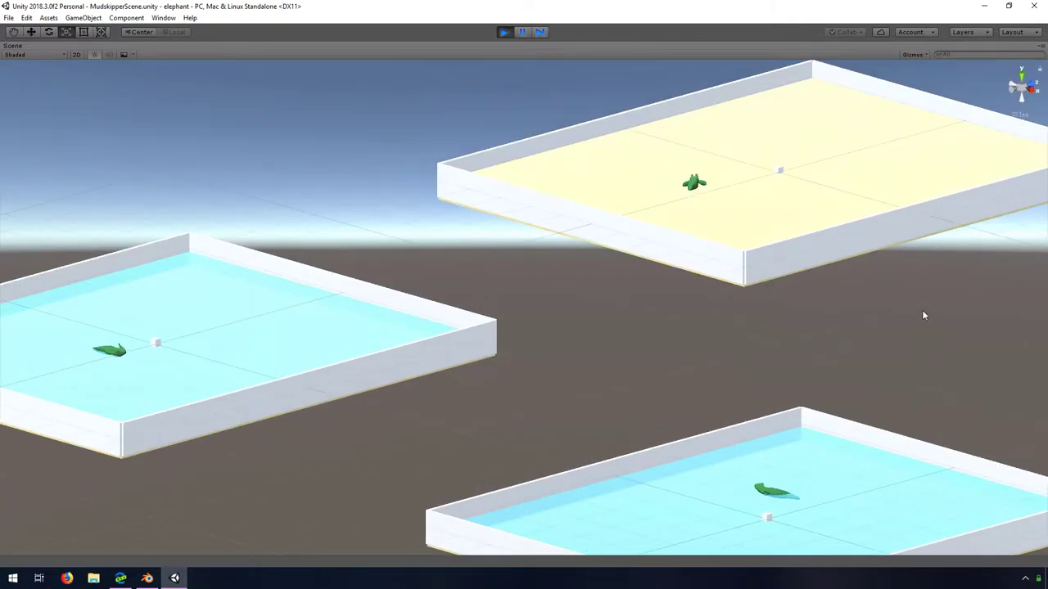
middle_click_drag(797, 311, 814, 293)
middle_click_drag(879, 313, 516, 293)
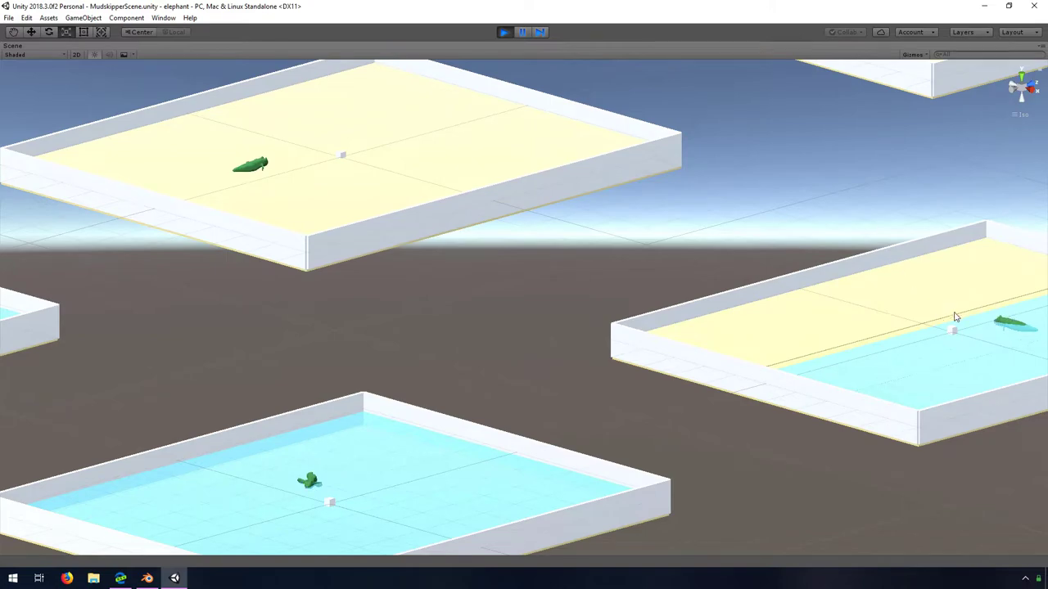
middle_click_drag(806, 286, 684, 266)
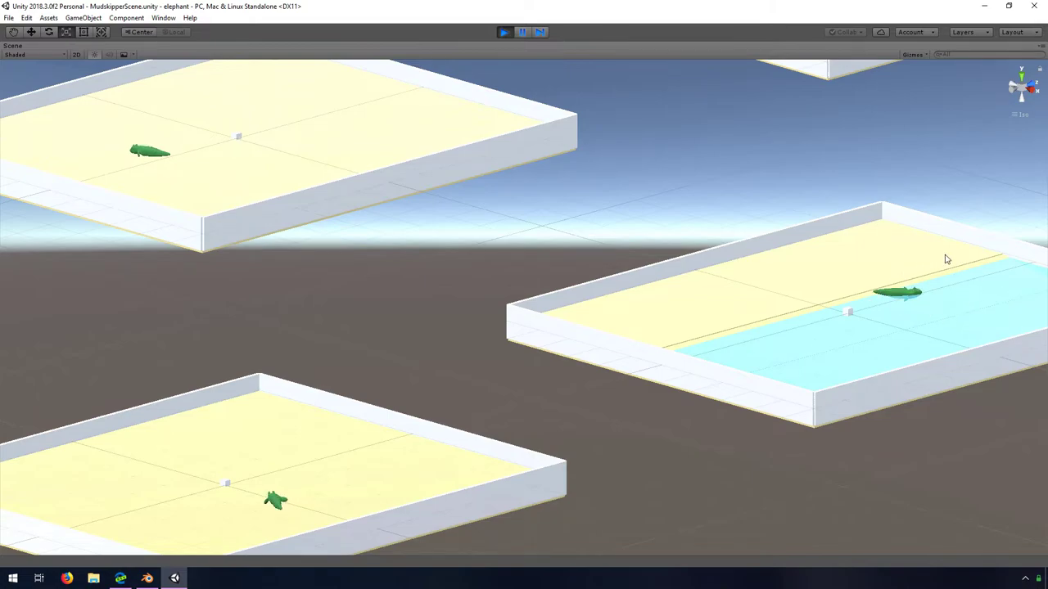
middle_click_drag(886, 264, 597, 327)
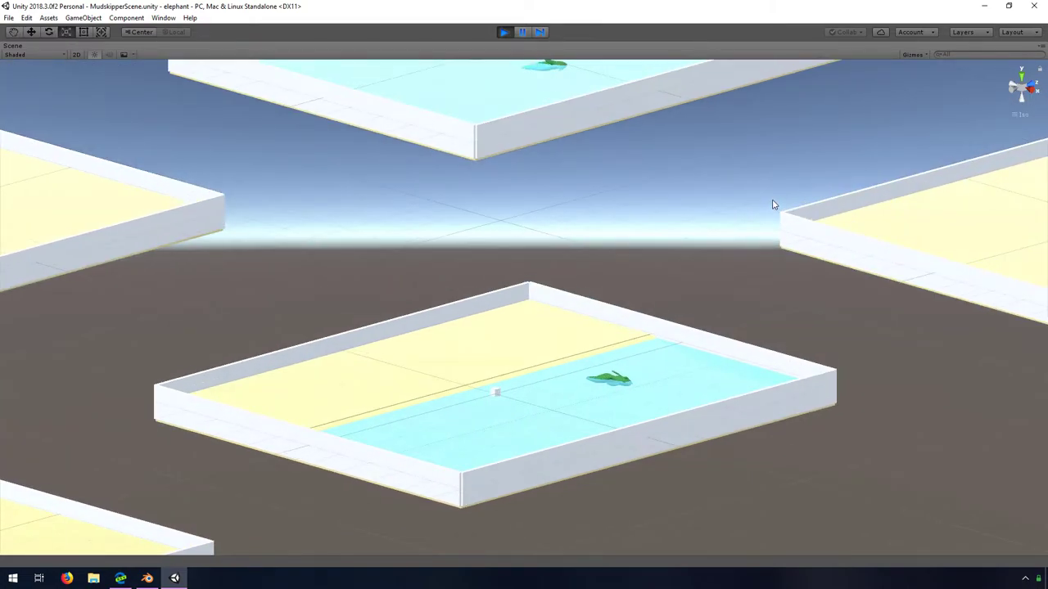
middle_click_drag(685, 208, 787, 377)
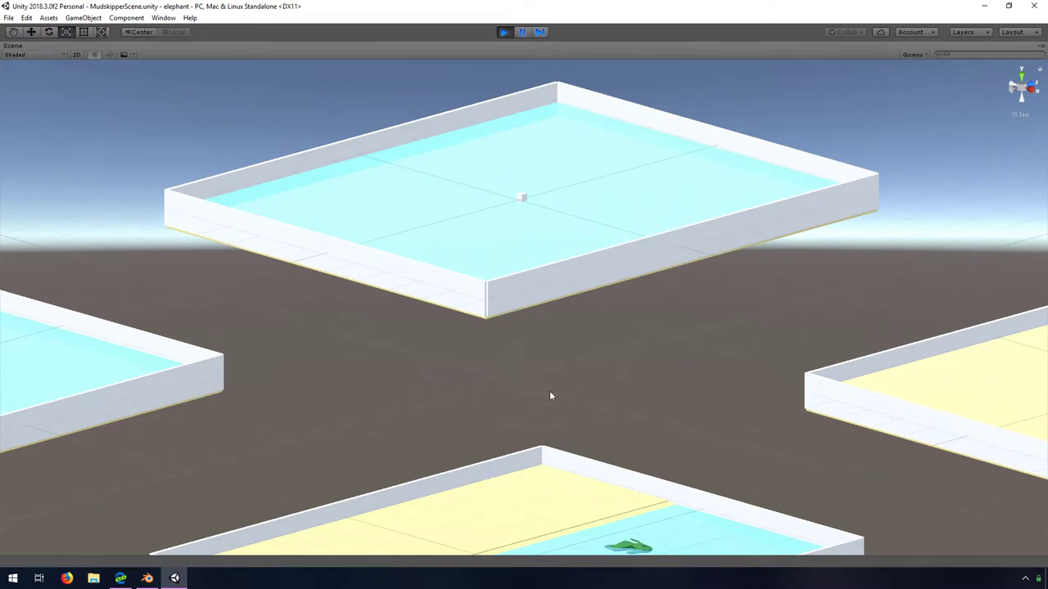
middle_click_drag(497, 358, 614, 323)
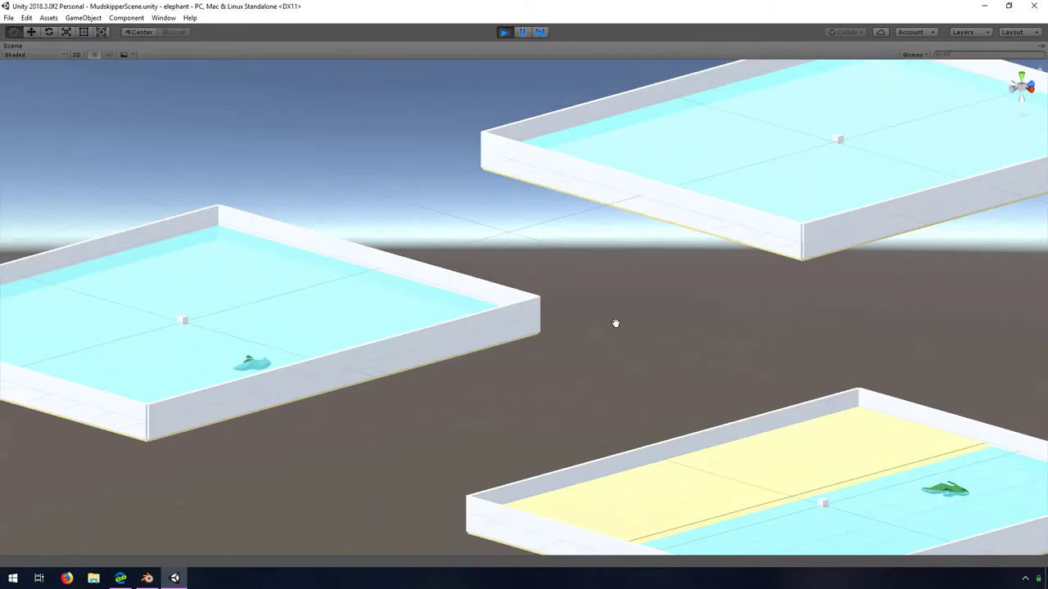
middle_click_drag(382, 414, 543, 390)
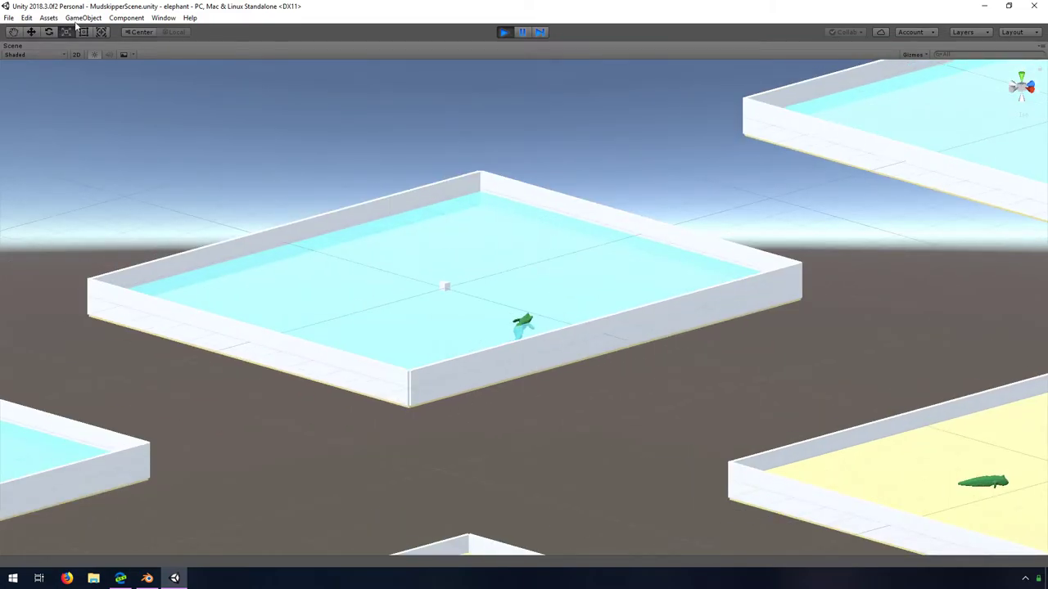
right_click(22, 46)
left_click(49, 51)
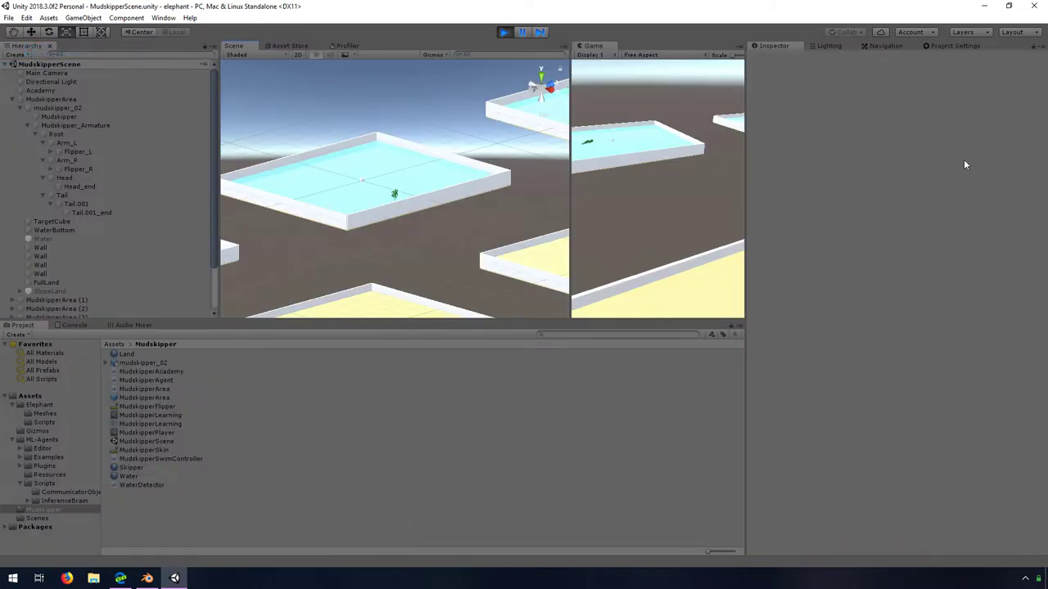
left_click(938, 46)
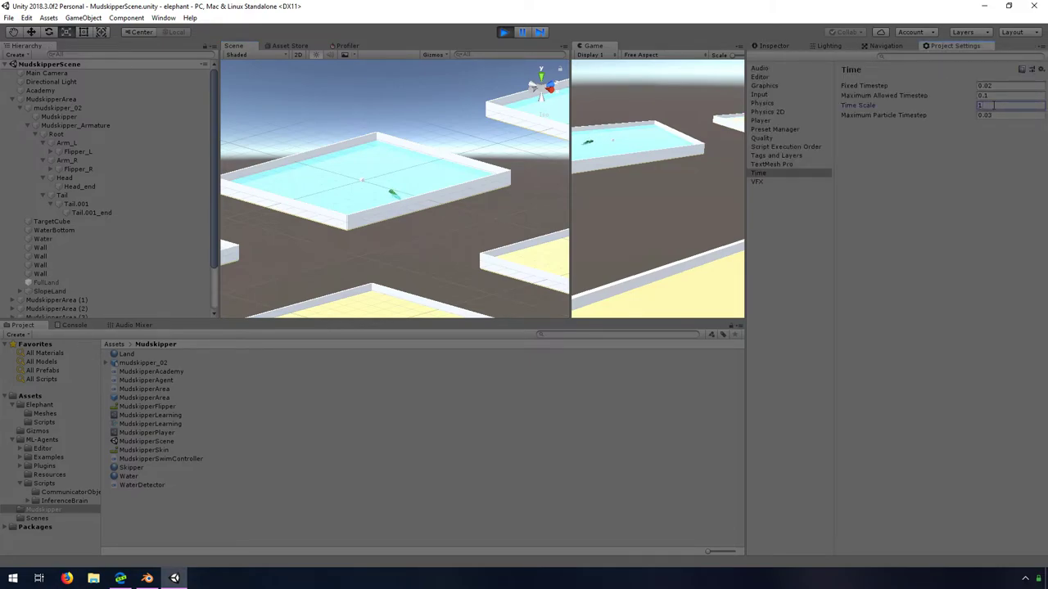
right_click(239, 47)
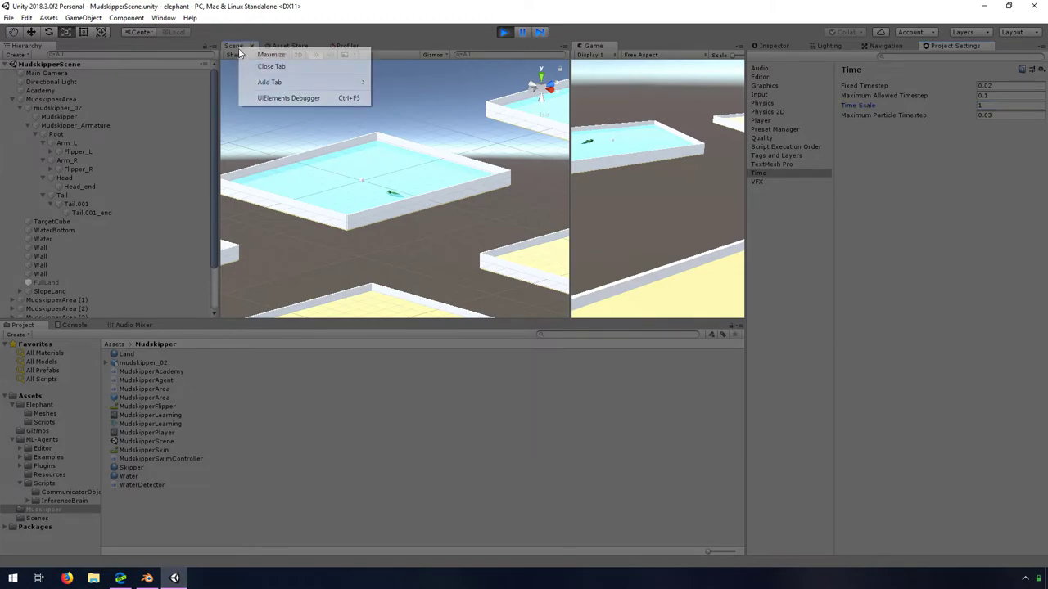
left_click(270, 55)
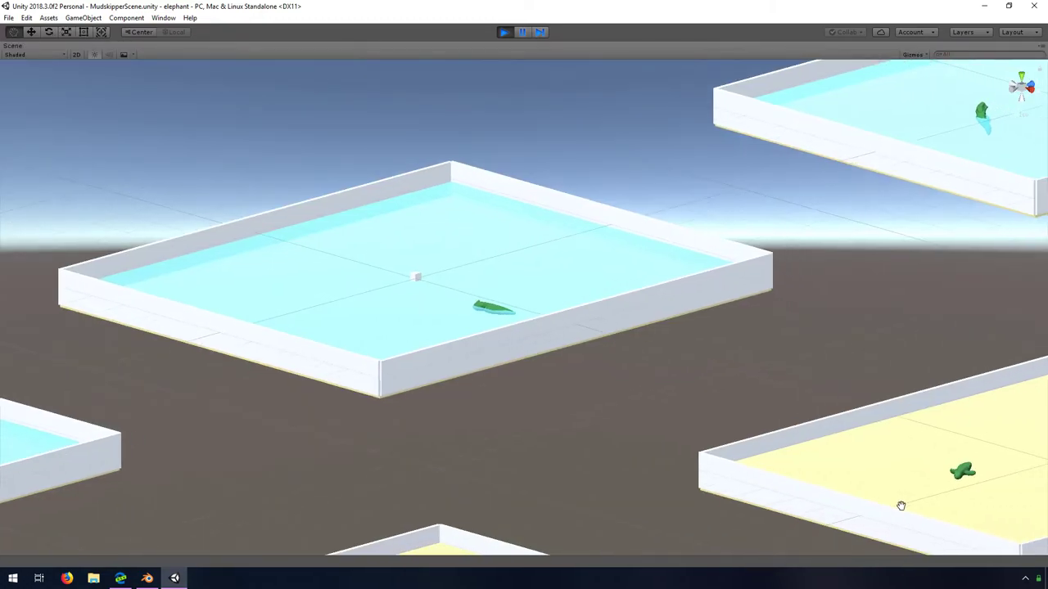
middle_click_drag(906, 503, 480, 393)
scroll(559, 405, "up", 3)
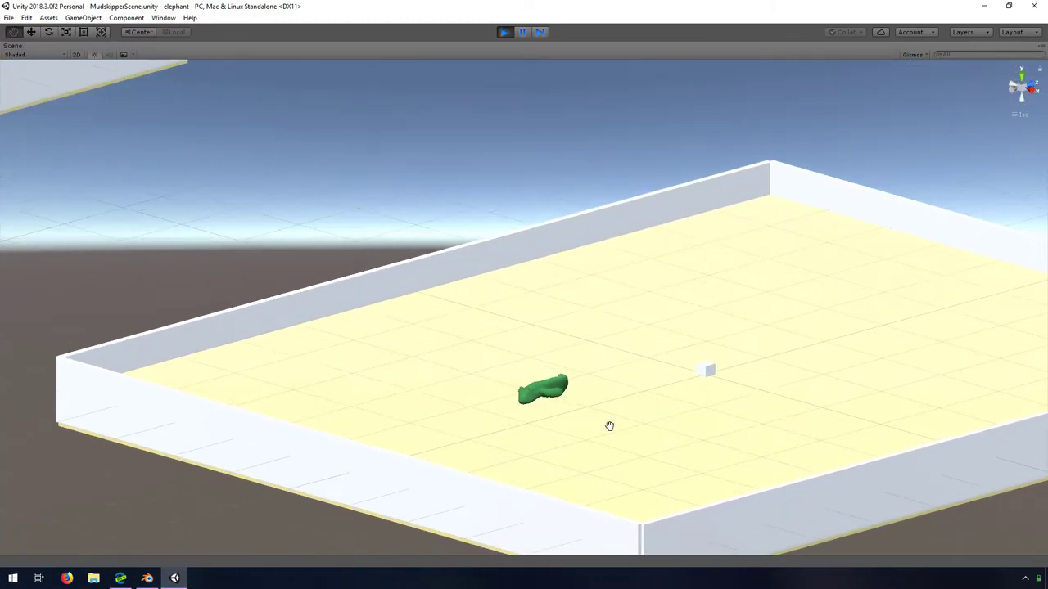
middle_click_drag(613, 428, 559, 382)
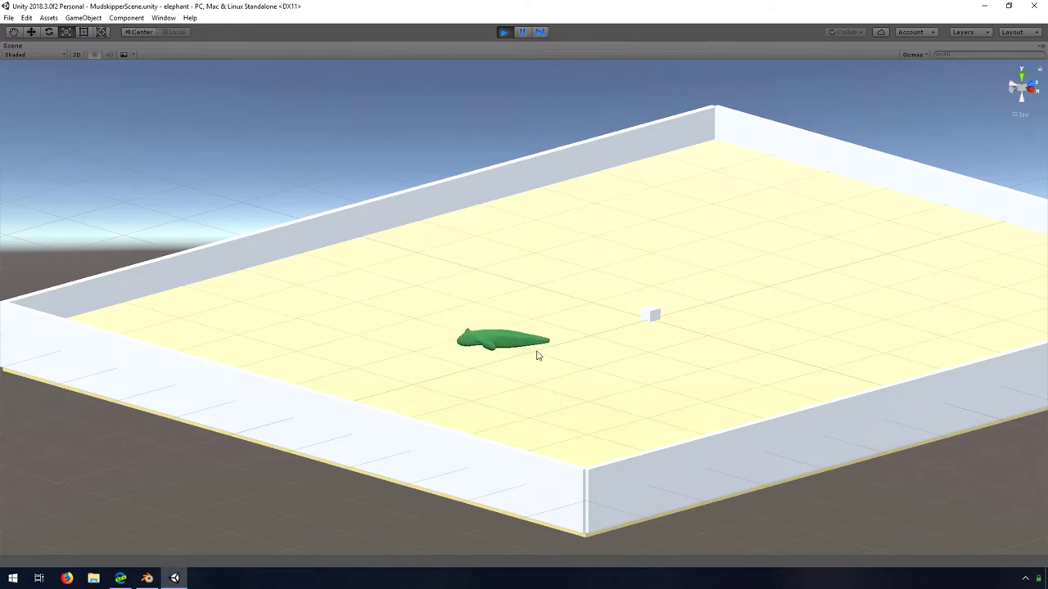
scroll(537, 355, "down", 6)
middle_click_drag(292, 393, 505, 365)
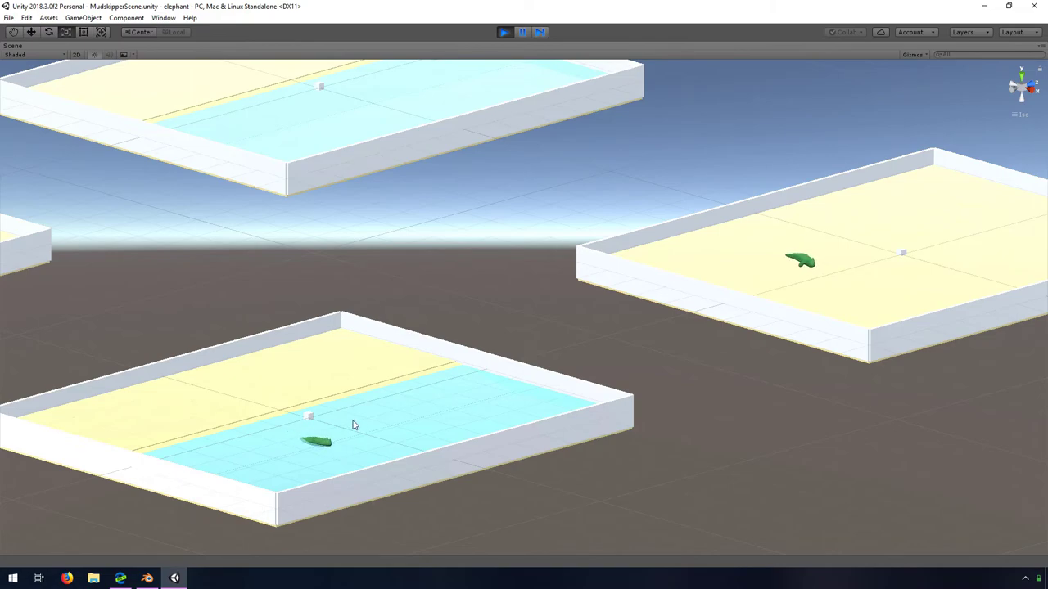
mouse_move(232, 429)
middle_mouse_down()
mouse_move(341, 402)
mouse_move(564, 391)
middle_mouse_up()
middle_click_drag(382, 330, 639, 374)
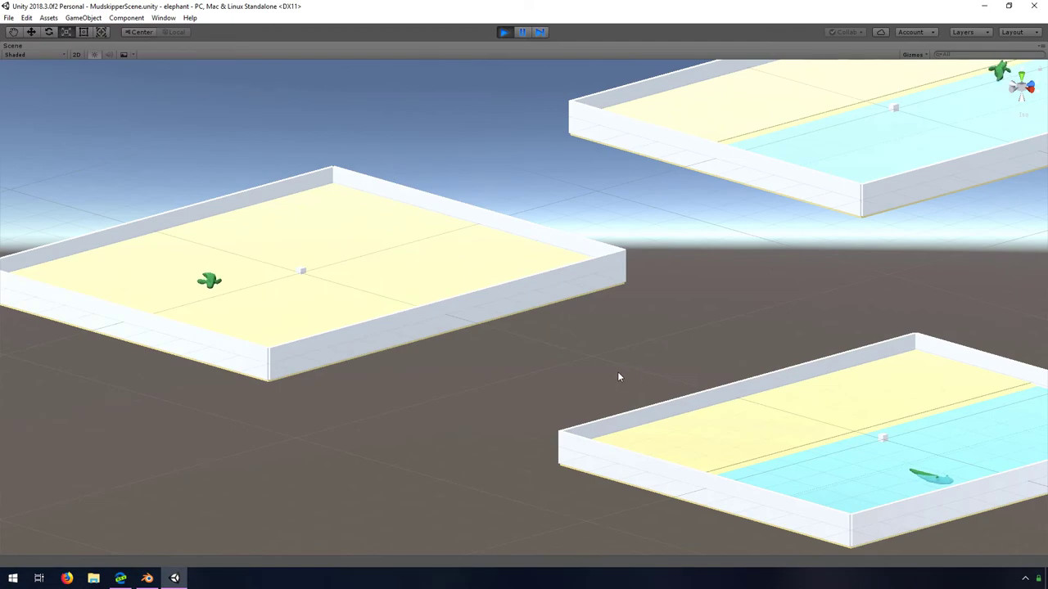
middle_click_drag(720, 379, 374, 386)
middle_click_drag(823, 355, 569, 480)
scroll(641, 287, "up", 1)
middle_click_drag(631, 285, 554, 353)
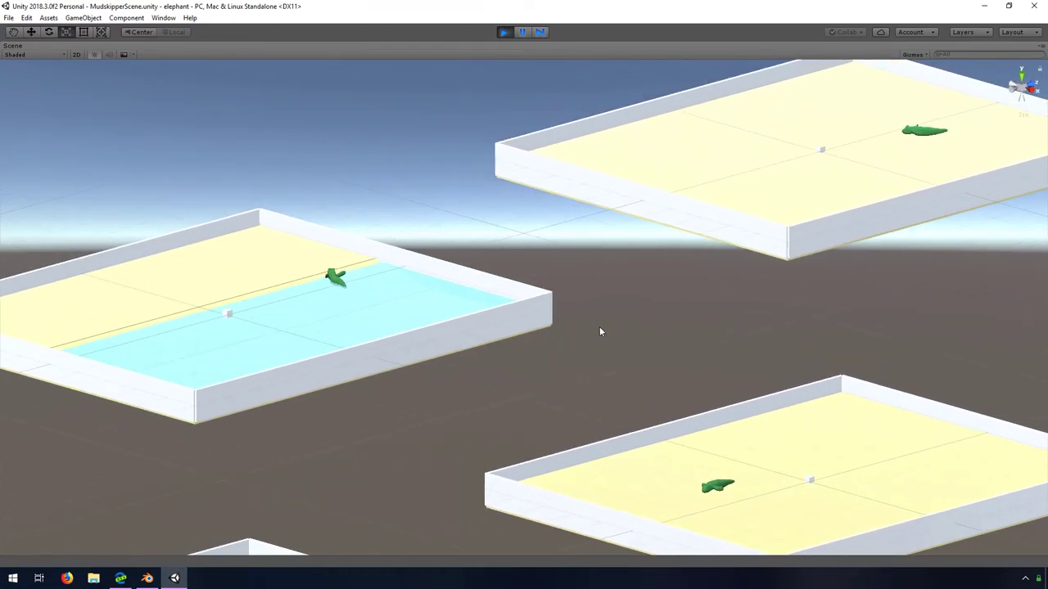
middle_click_drag(825, 325, 524, 390)
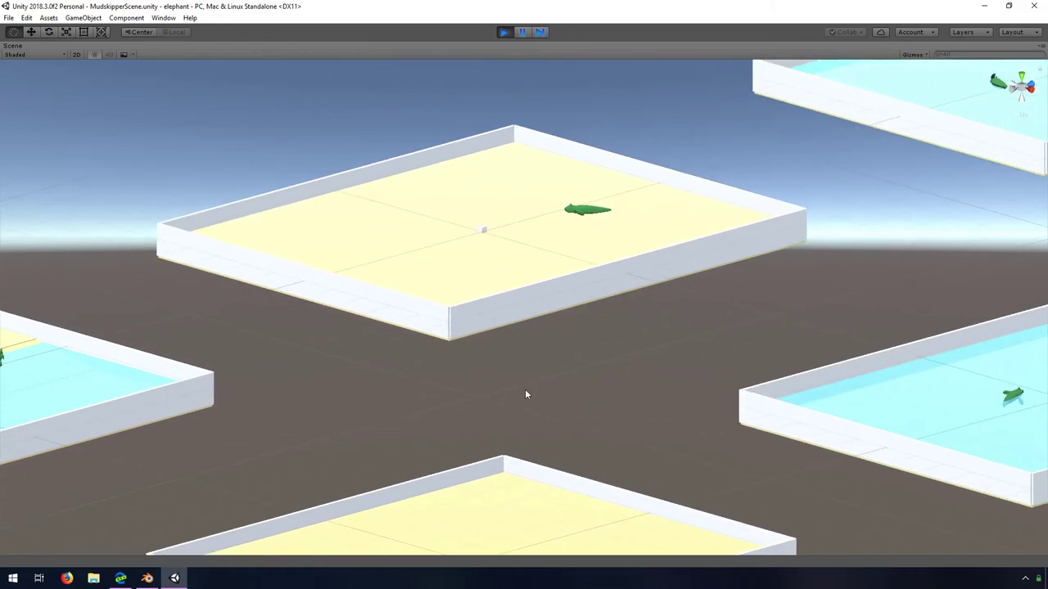